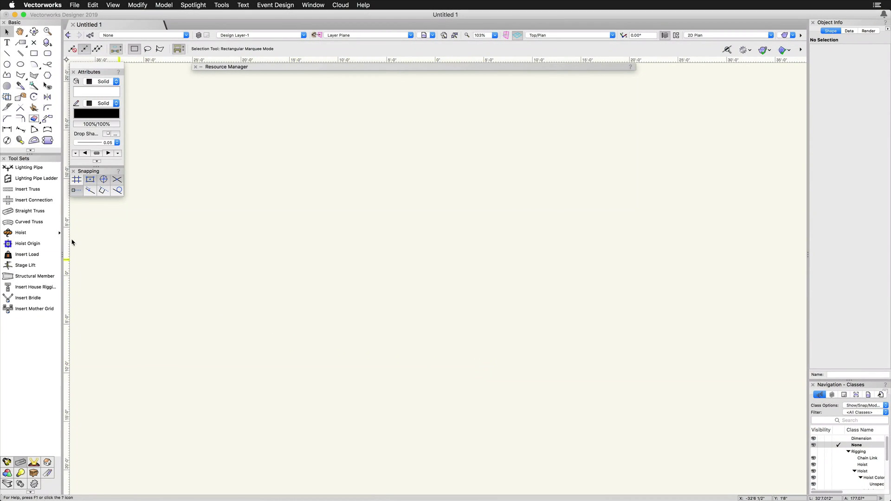
Place a hoist at about X 14'0 1/2", Y 8'6" with the default properties and no rotation.
click(23, 232)
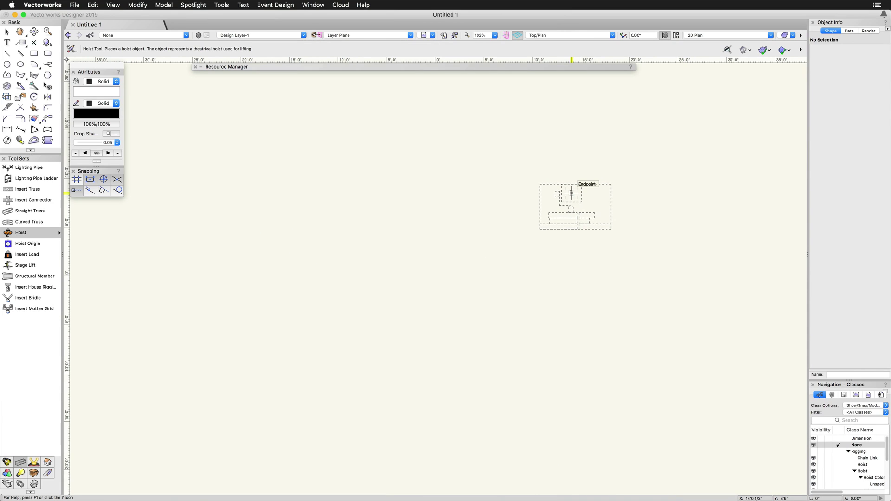
click(571, 193)
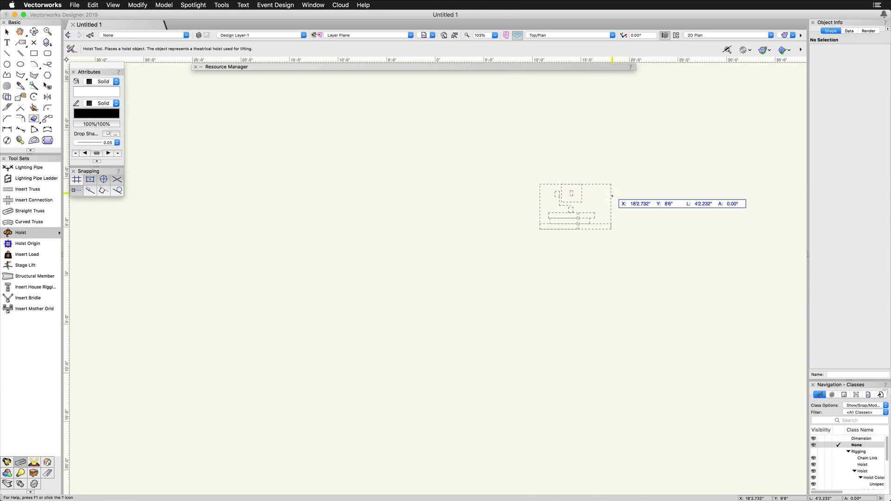
click(612, 198)
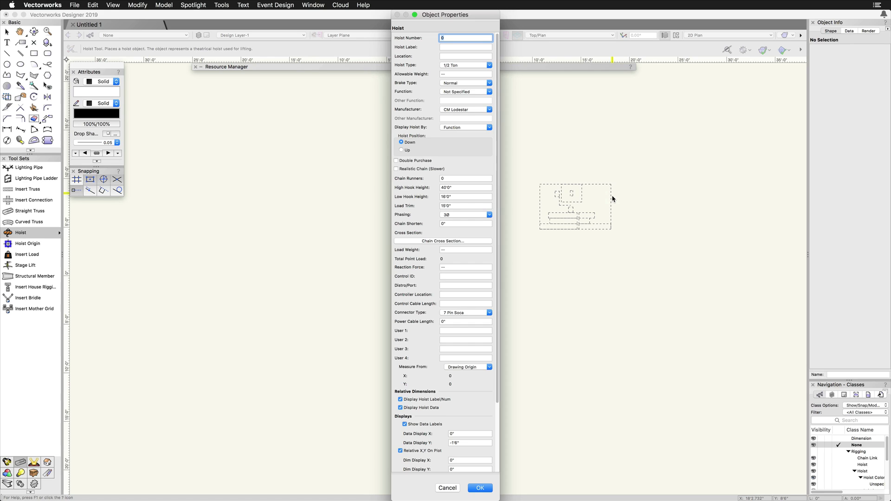
click(480, 488)
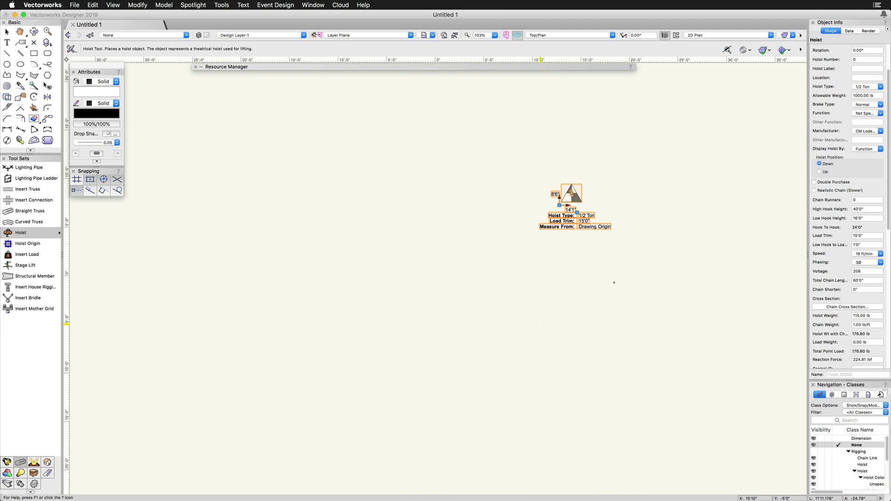
key(x)
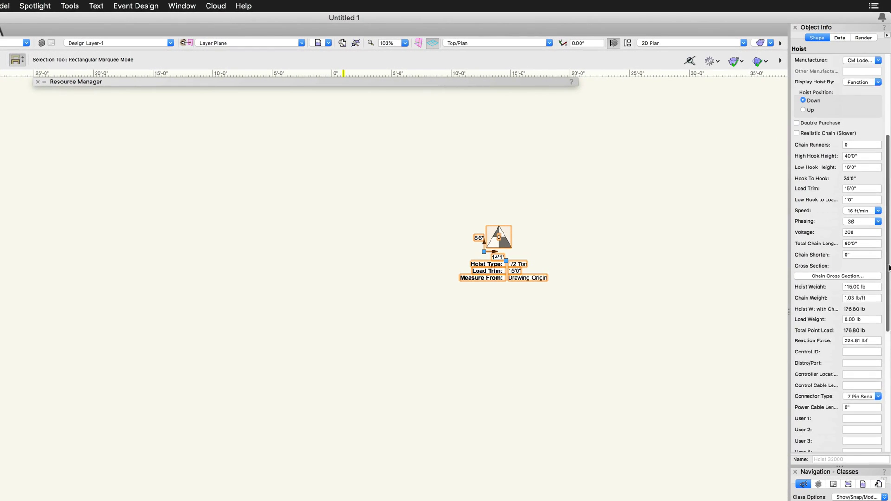
Examine the placed hoist's properties together with its plan symbol and data labels.
drag(888, 195, 886, 131)
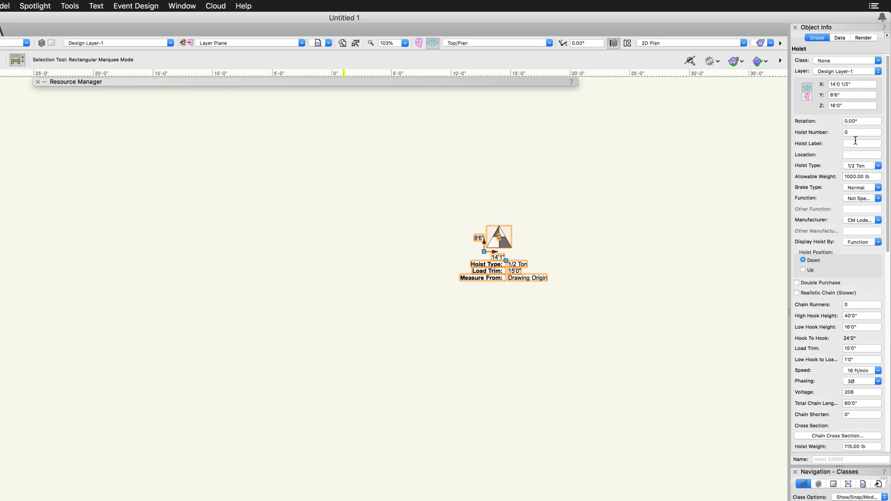
click(854, 154)
scroll(545, 241, up, 5)
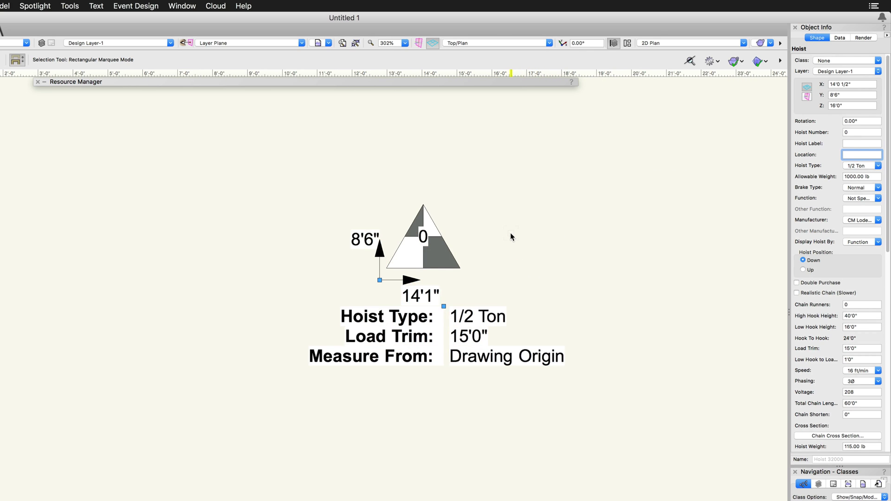
scroll(510, 232, up, 1)
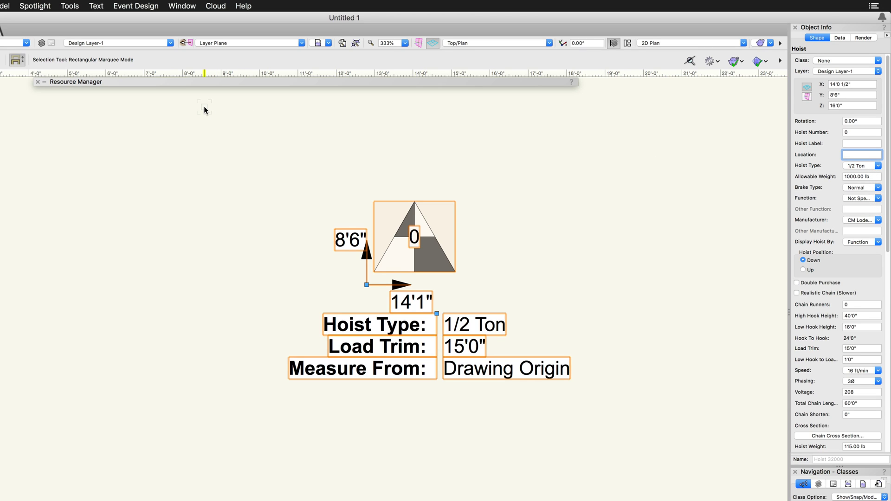
Browse the Chain Hoist Folder of Chain Hoist Symbols.vwx, within Hoist Tools in the Vectorworks default libraries.
mouse_move(117, 84)
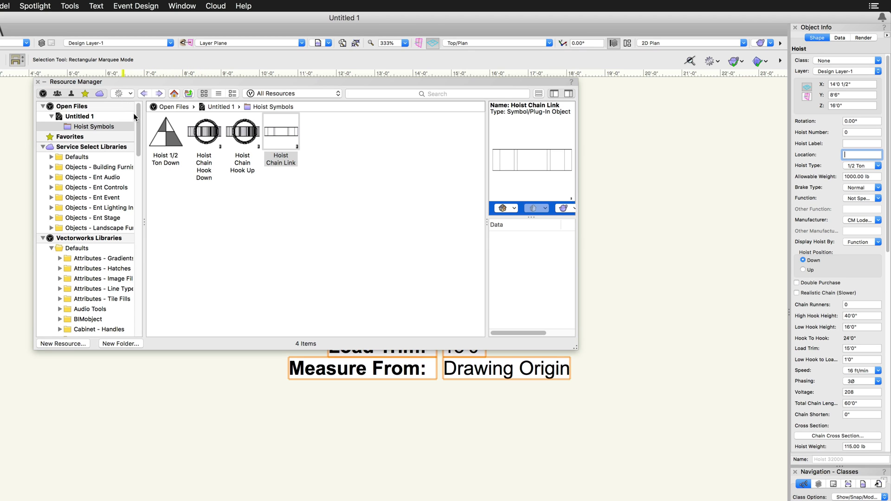
scroll(135, 135, down, 5)
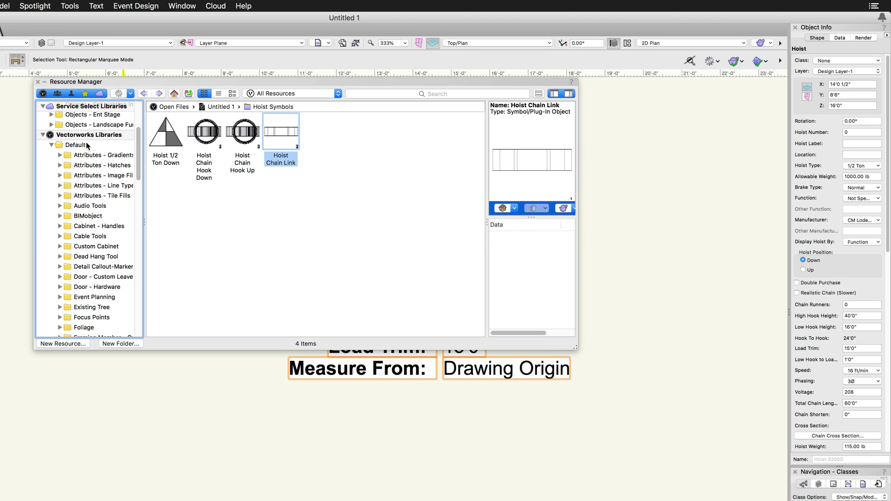
click(87, 146)
scroll(138, 157, down, 8)
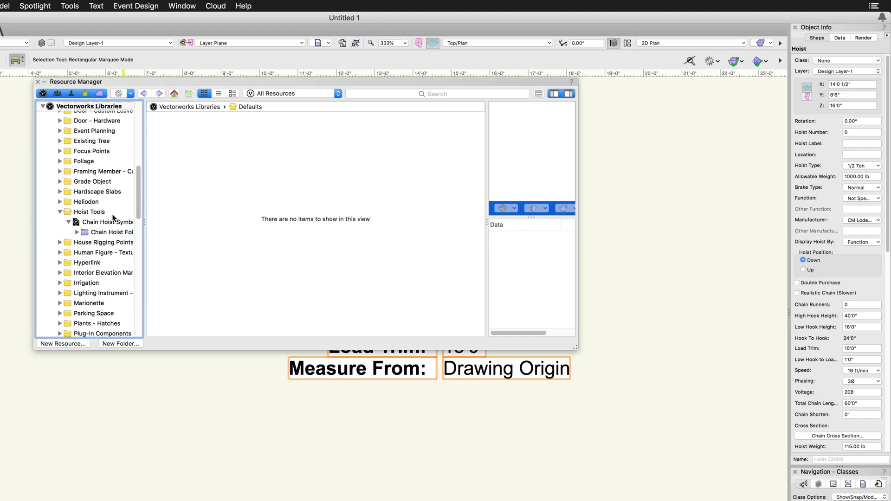
click(113, 215)
click(114, 223)
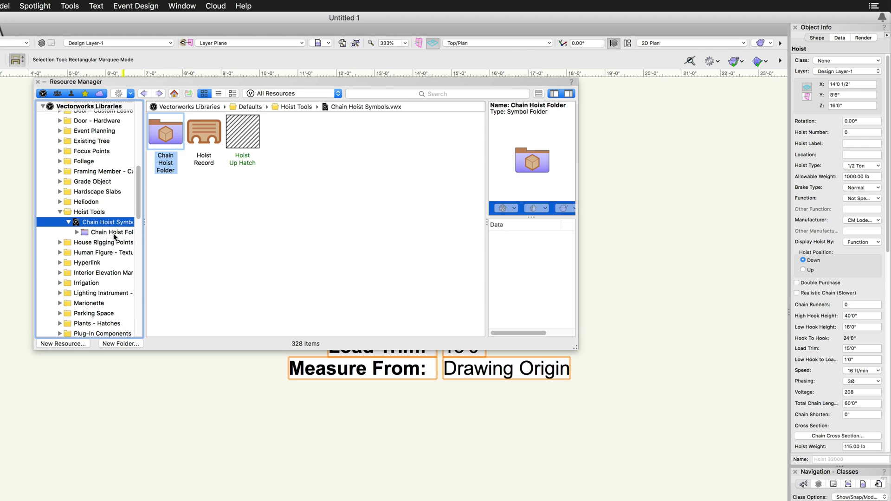
click(113, 235)
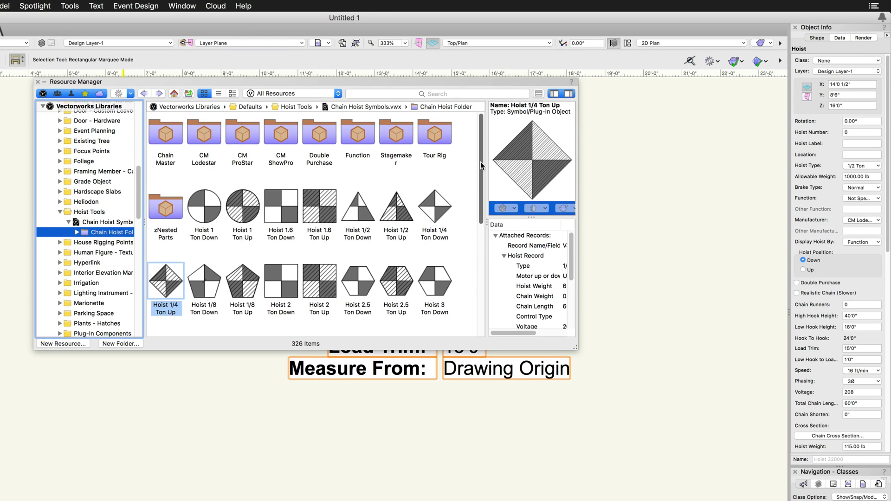
scroll(466, 209, down, 5)
scroll(457, 260, down, 3)
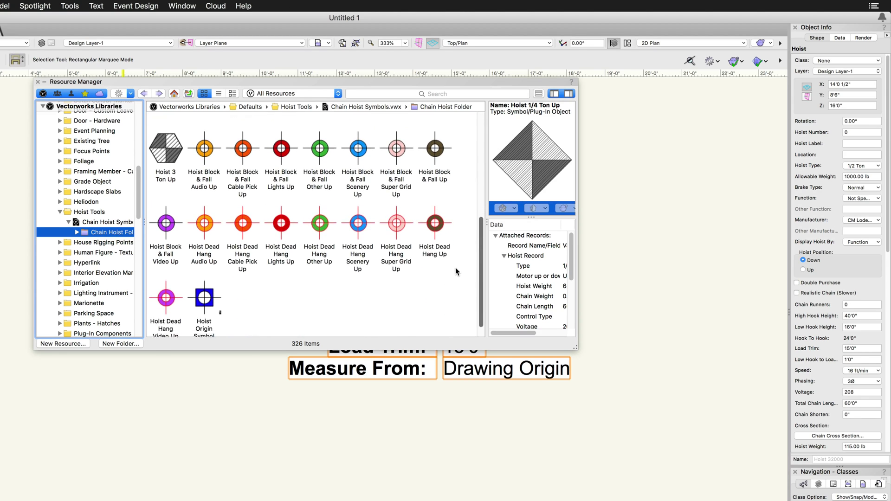
scroll(459, 185, up, 10)
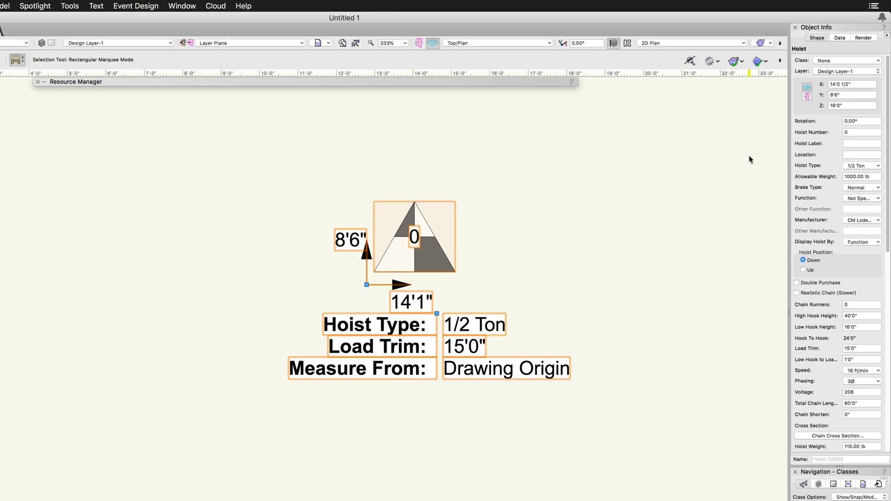
Set the hoist's type to 1 Ton and its function to Video.
click(874, 169)
click(861, 201)
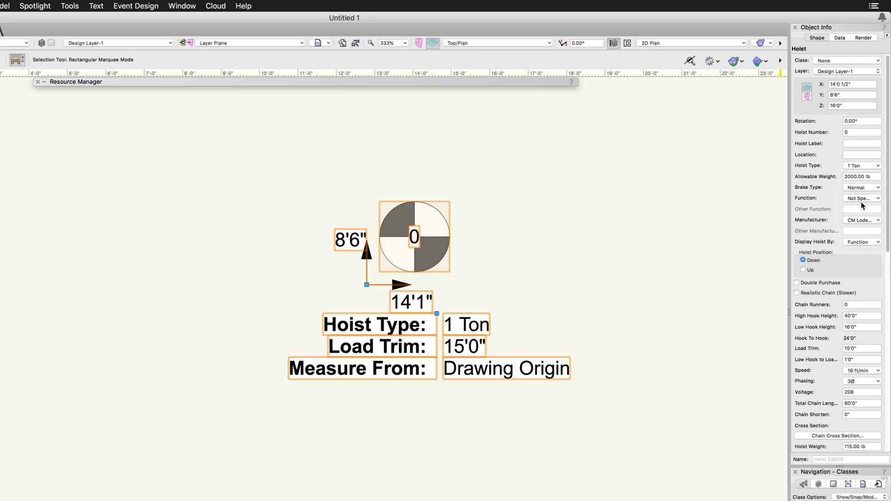
click(862, 200)
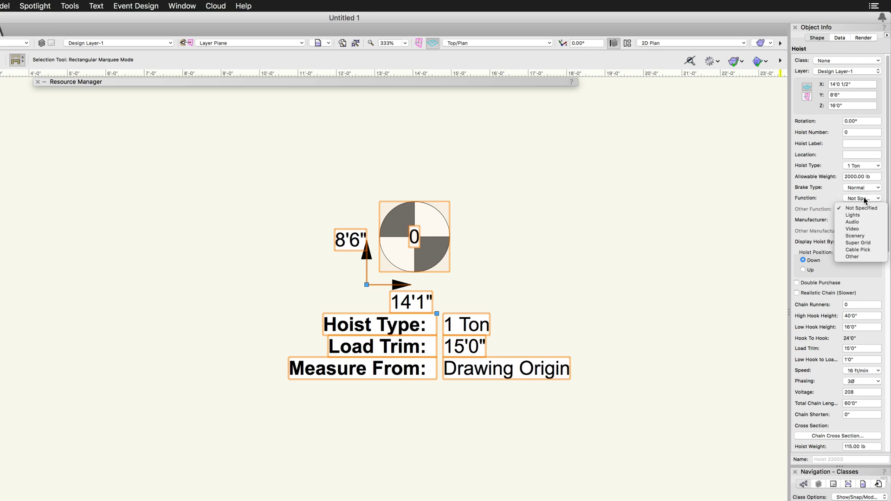
click(858, 227)
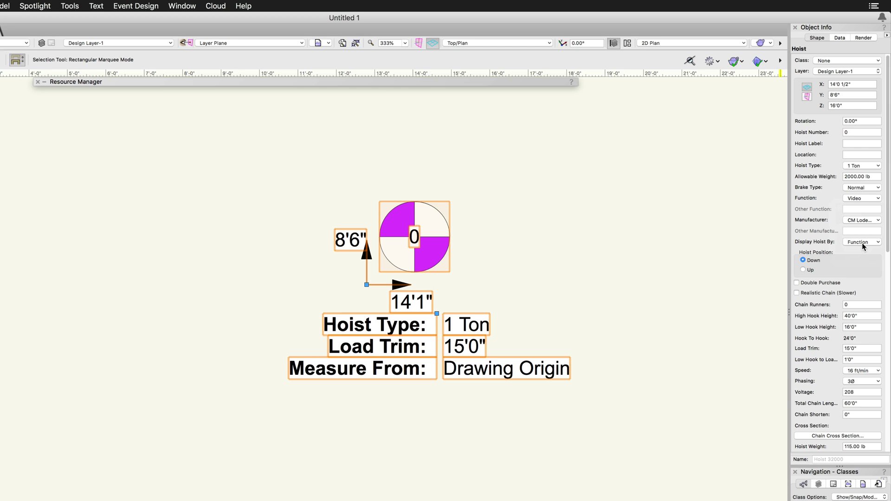
Open the Hoist Symbols folder of the Untitled 1 document to examine its hoist symbols.
click(77, 82)
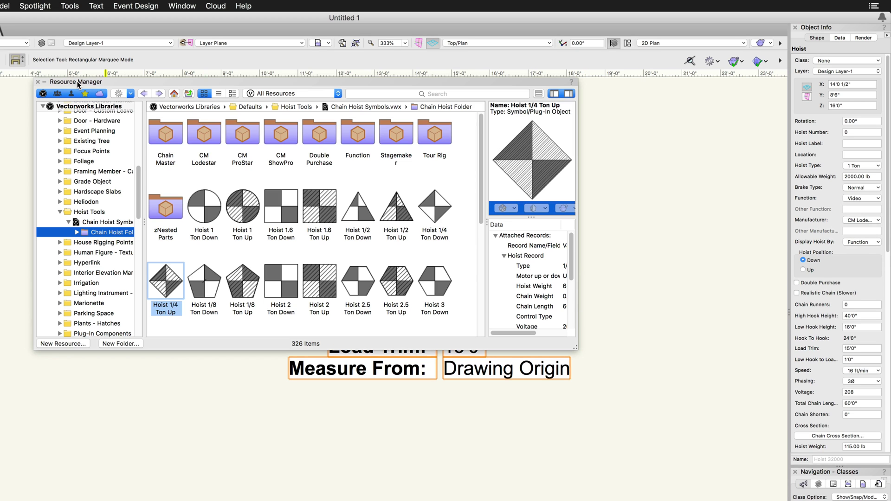
click(174, 94)
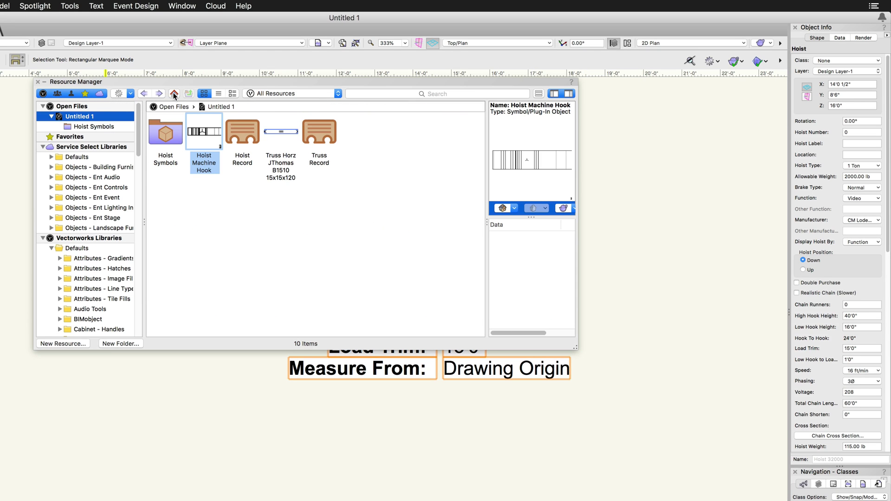
click(167, 129)
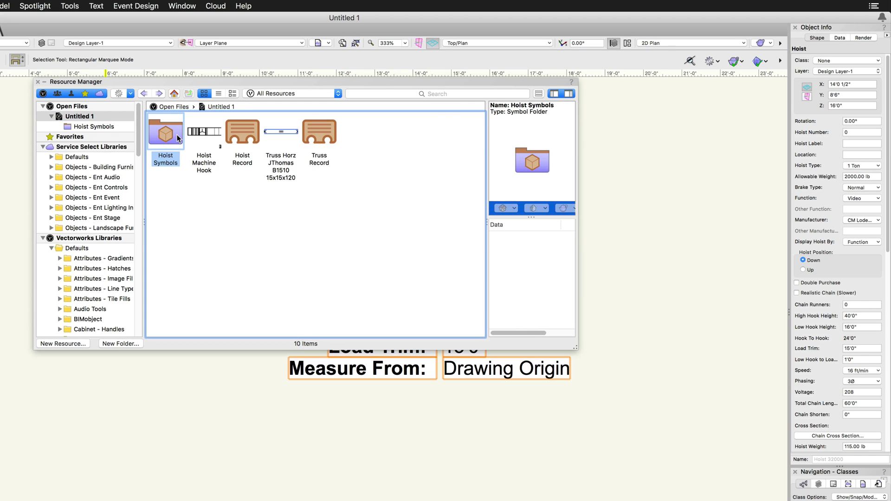
double_click(175, 131)
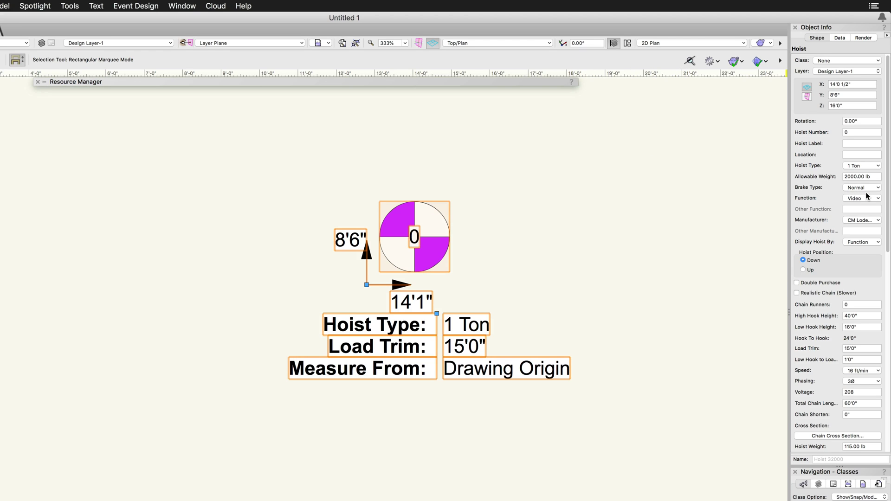
Examine the available hoist types and the editing commands offered for the Hoist 1 Ton Video Down symbol.
click(865, 167)
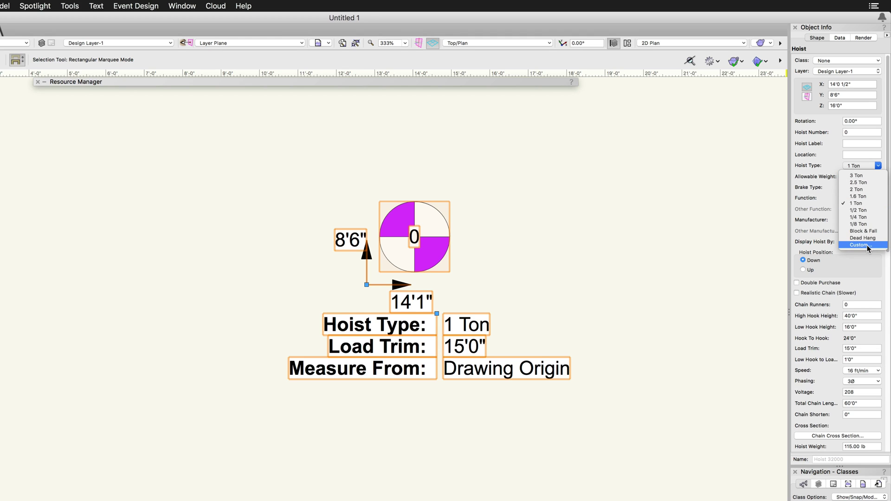
click(755, 201)
mouse_move(413, 82)
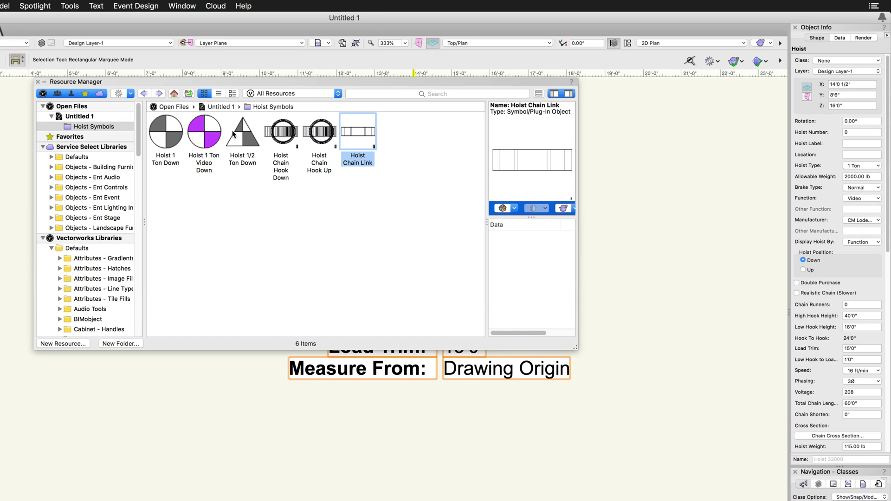
click(208, 135)
right_click(208, 134)
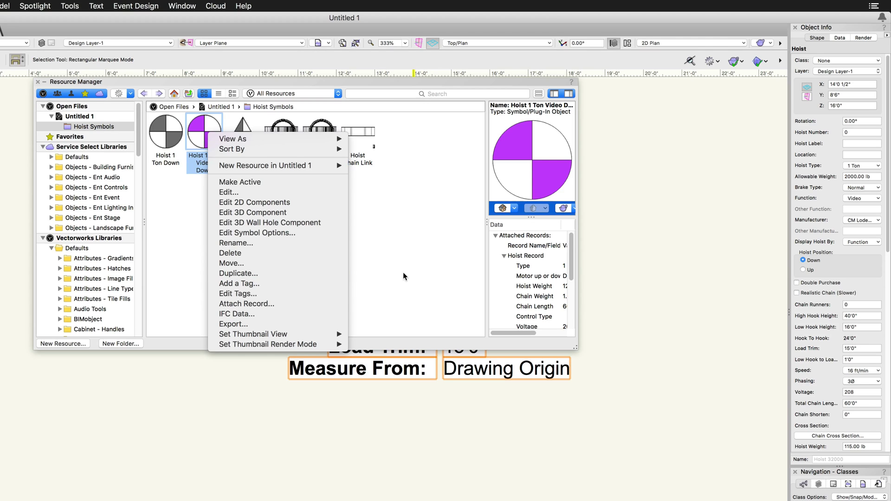
click(426, 274)
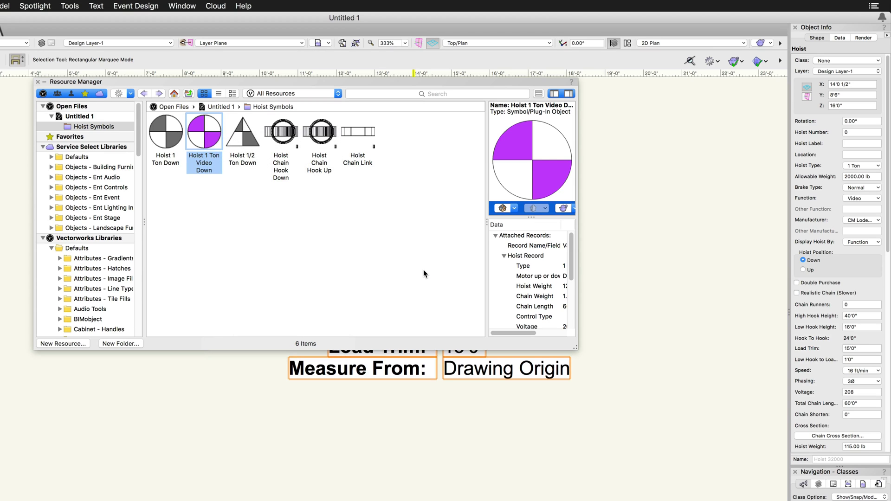
click(423, 270)
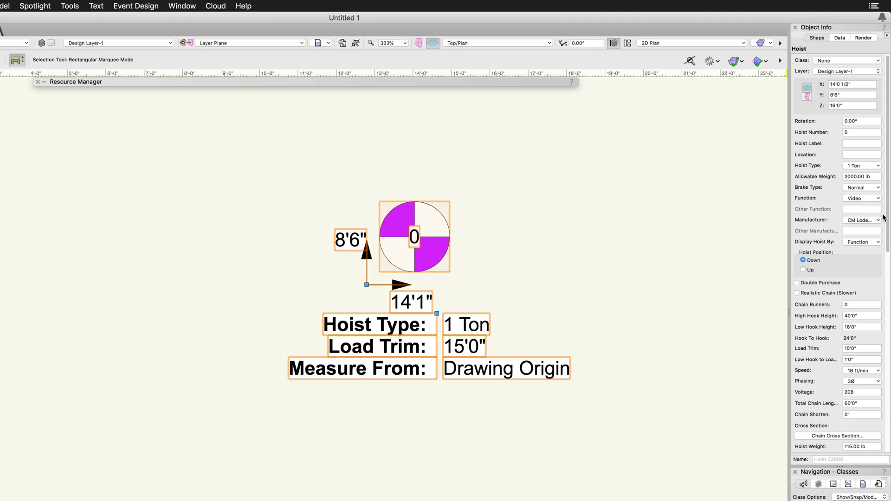
Show the hoist in the Right Isometric view and fit it to the window.
drag(886, 217, 889, 235)
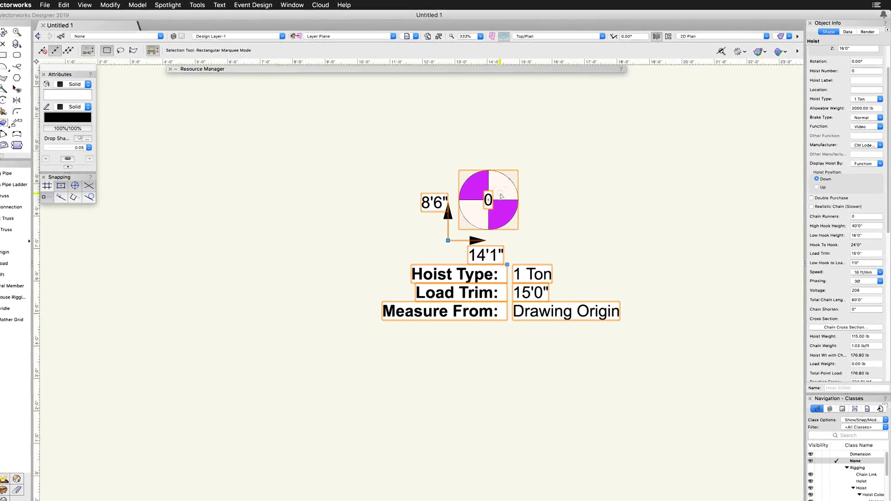
key(3)
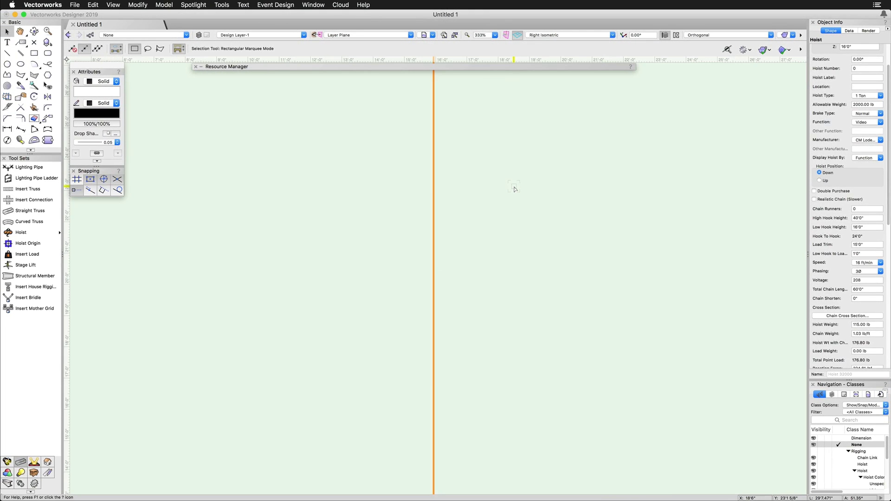
click(455, 36)
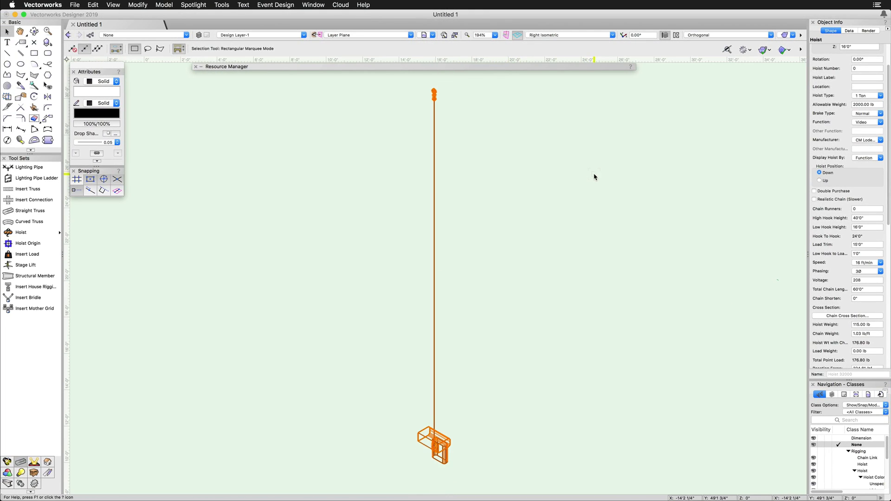
Try the hoist's Up position and realistic chain, restoring the Down position and turning the realistic chain off again.
click(827, 183)
click(819, 173)
click(815, 199)
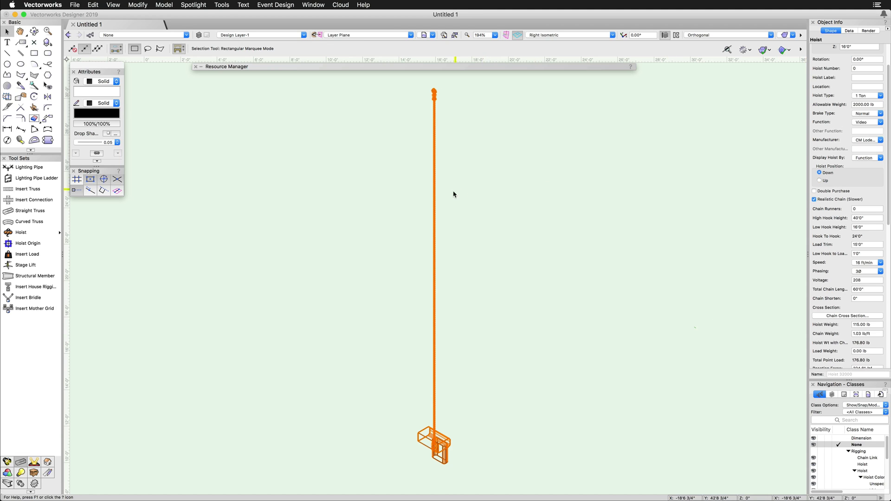
scroll(436, 204, up, 10)
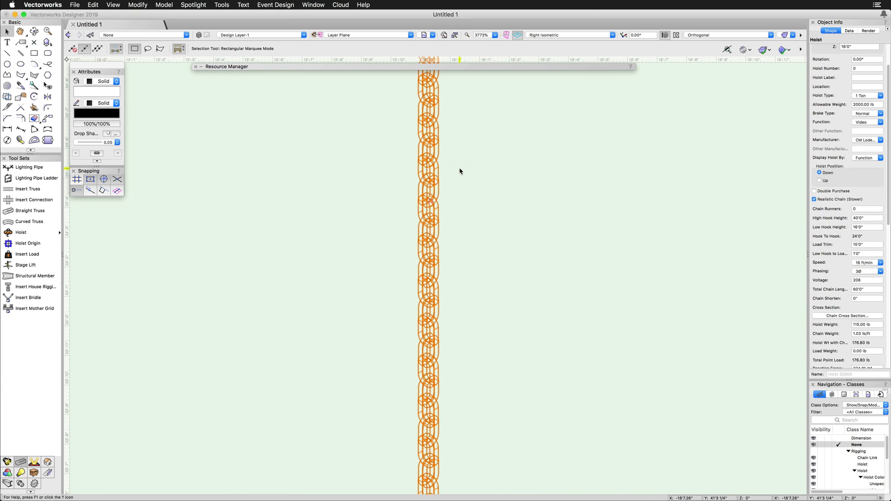
click(454, 36)
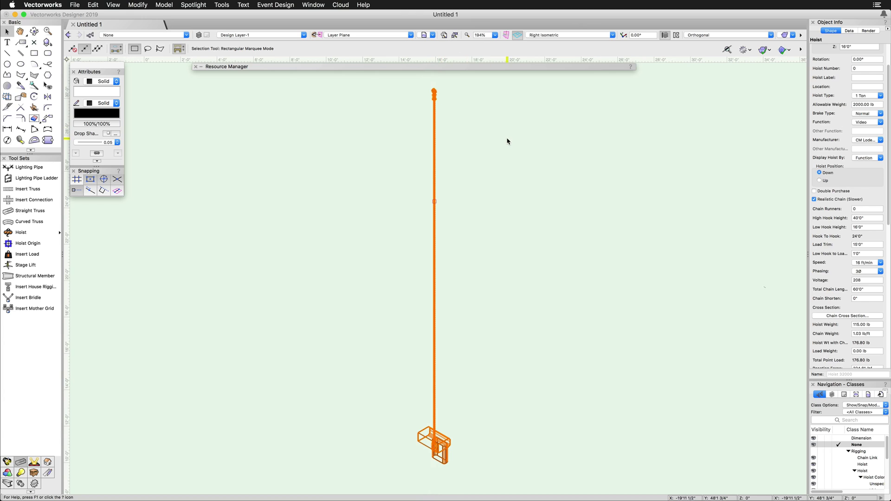
click(814, 199)
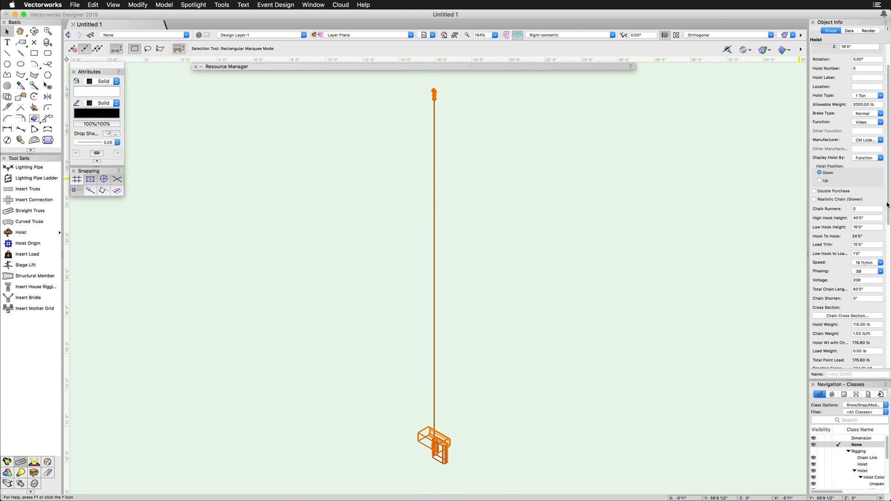
scroll(869, 179, down, 3)
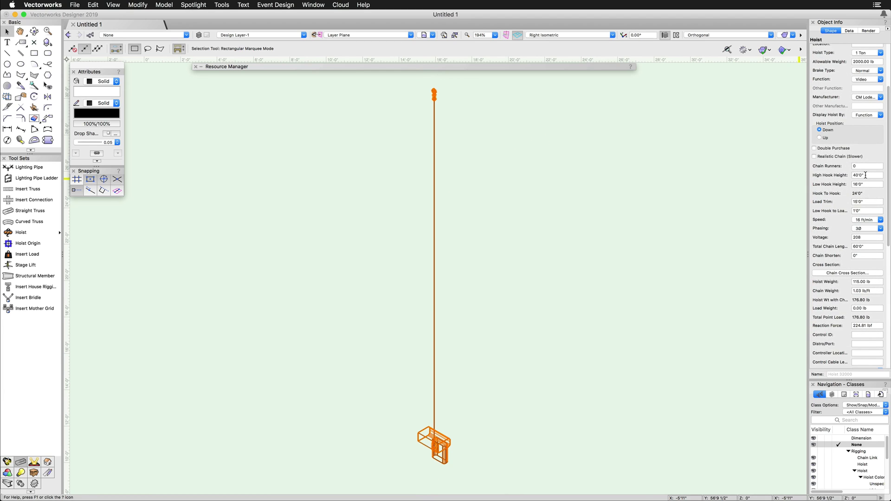
Examine the hoist's properties, from hook heights and load trim through weights, cable and connector fields to its display options.
click(867, 201)
click(872, 211)
scroll(889, 246, down, 2)
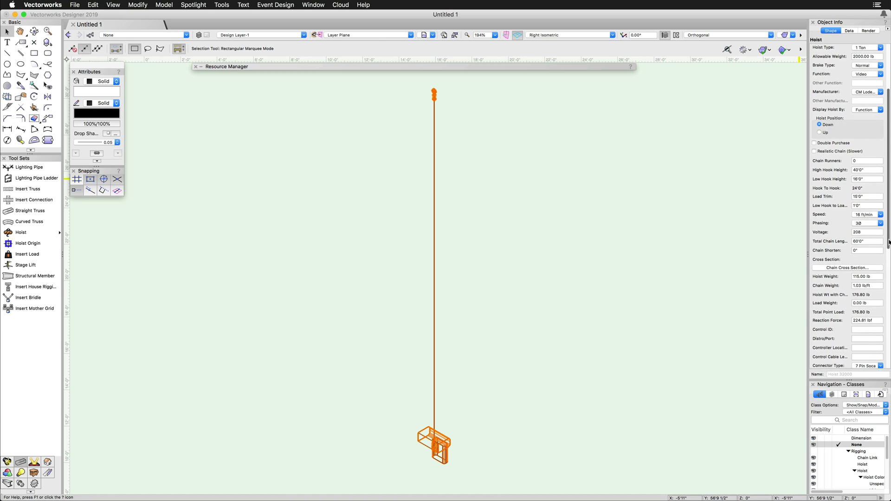
drag(889, 246, 882, 302)
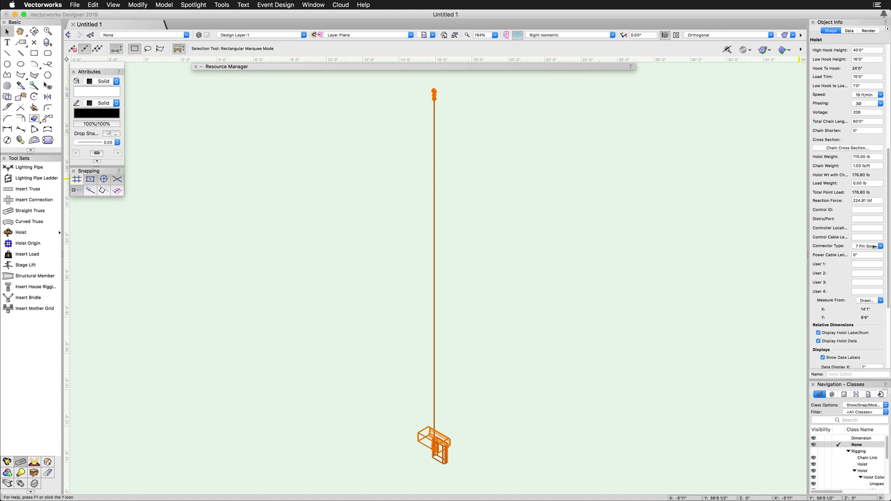
scroll(887, 292, down, 3)
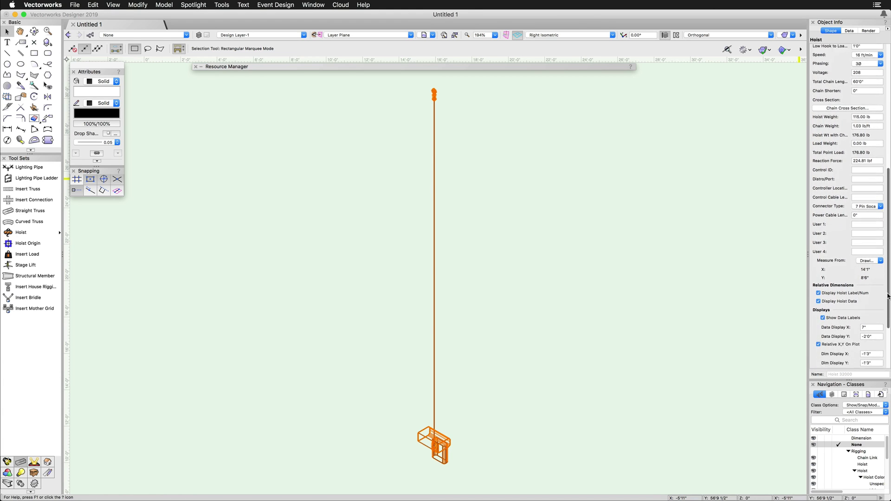
scroll(887, 302, down, 5)
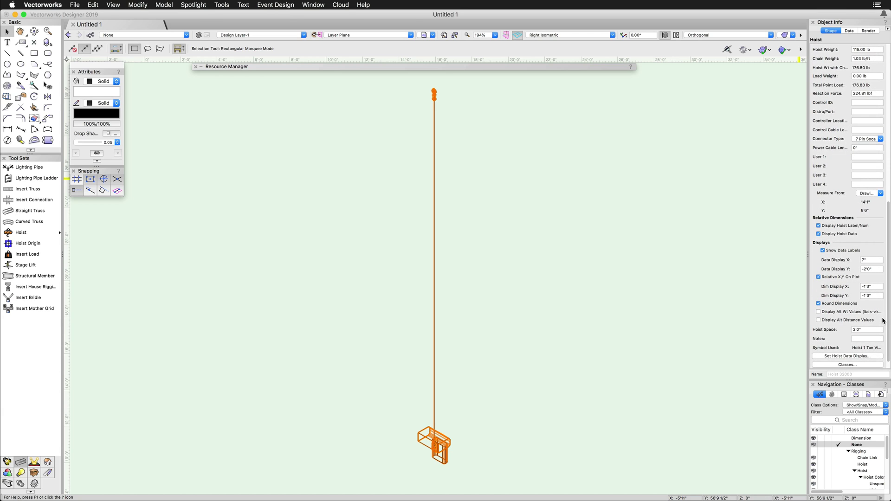
Show the hoist in Top/Plan view and review its data display settings, keeping the chosen fields and font styles.
click(562, 36)
click(562, 44)
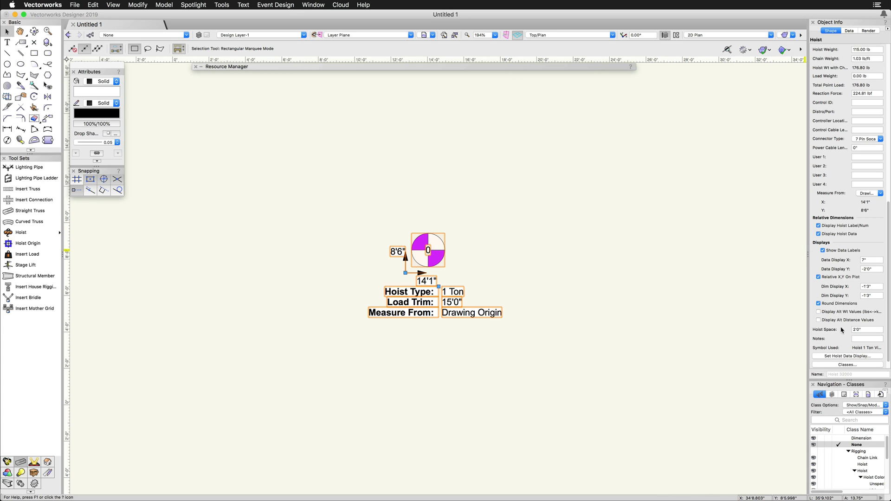
click(848, 356)
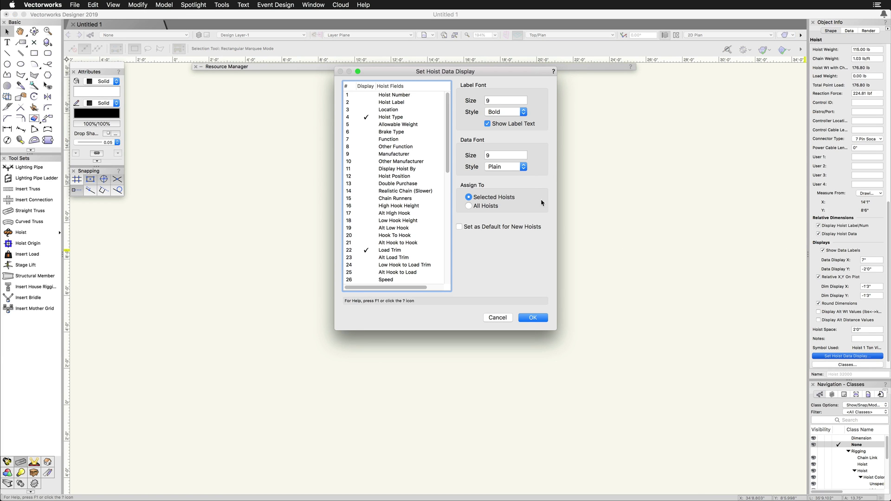
click(533, 319)
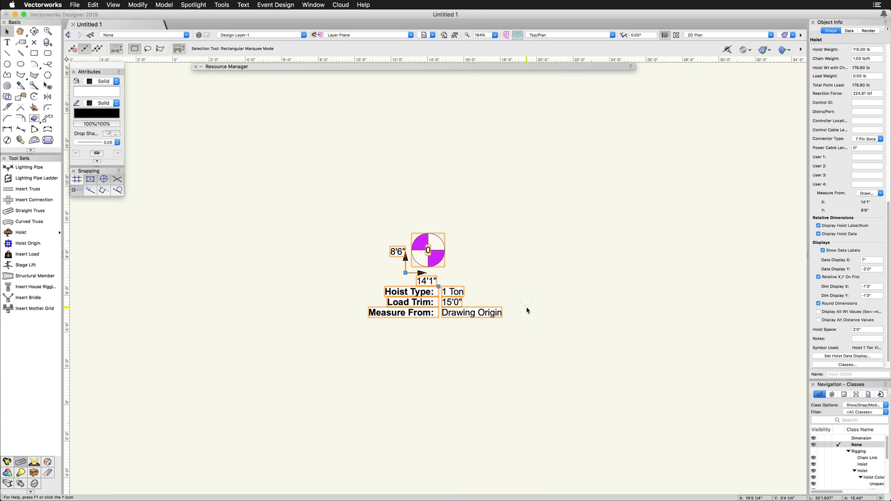
Move the hoist's data label below the symbol to about X 3/4", Y -2'8 1/2" and refresh the hoist.
mouse_move(438, 286)
mouse_down()
mouse_move(506, 269)
mouse_move(495, 228)
mouse_move(512, 316)
mouse_move(424, 317)
mouse_move(429, 299)
mouse_up()
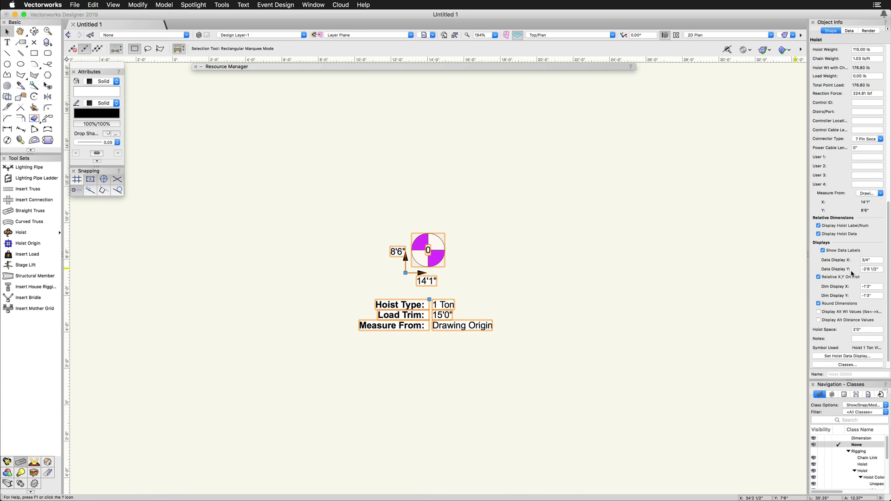
scroll(852, 274, down, 1)
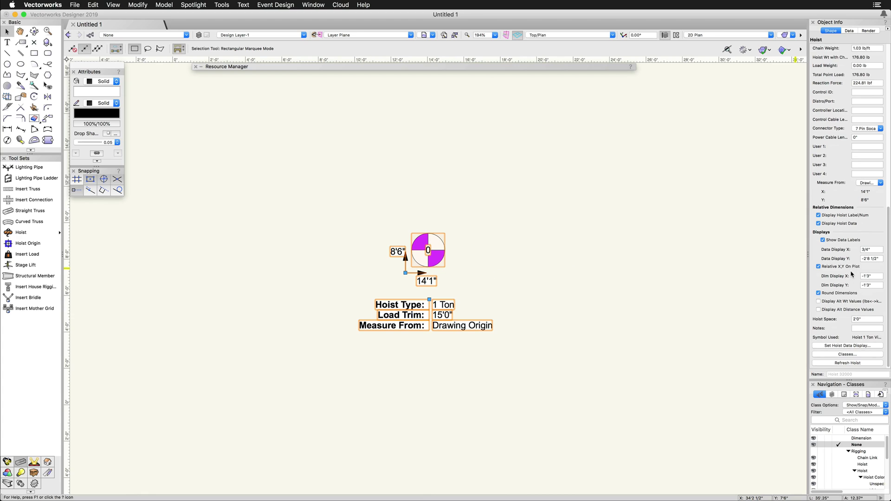
click(864, 363)
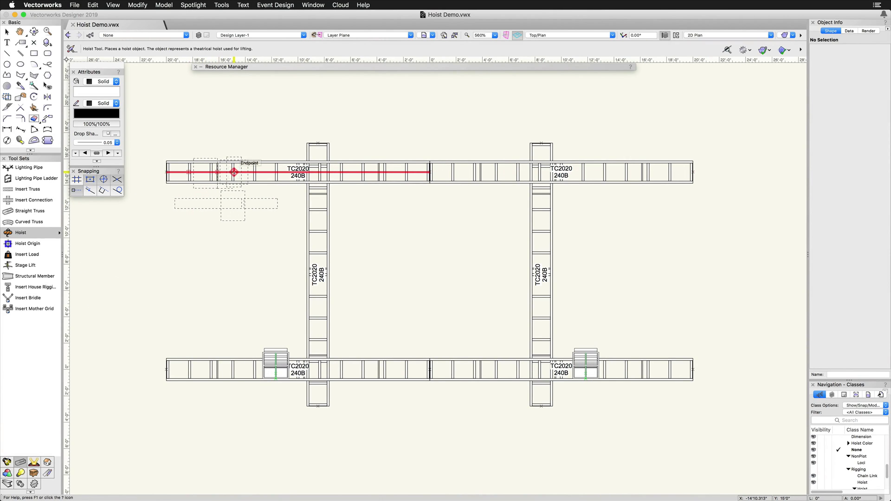
Place three hoists along the upper horizontal truss in Hoist Demo.vwx at about X -14'10", 3'10" and 18'4".
click(234, 172)
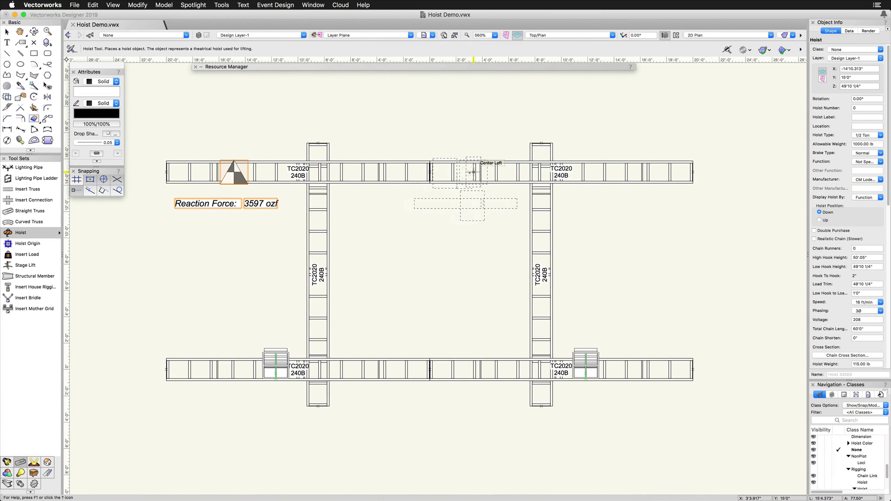
click(480, 172)
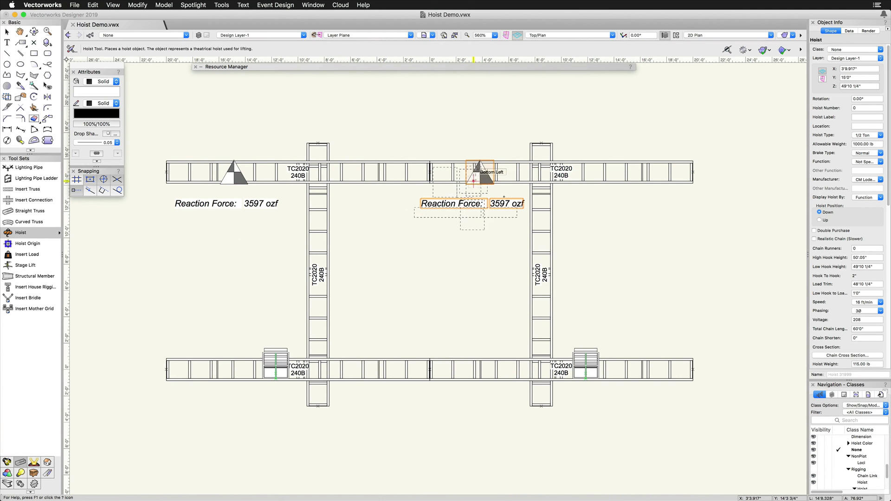
click(671, 172)
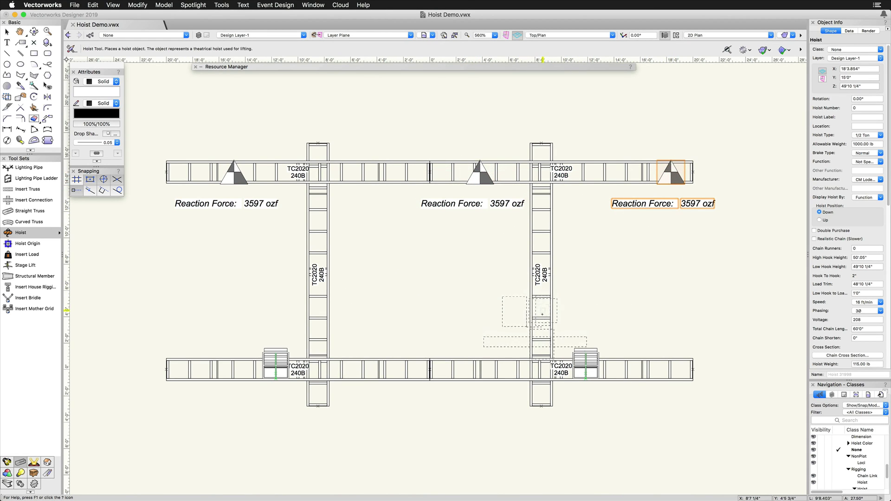